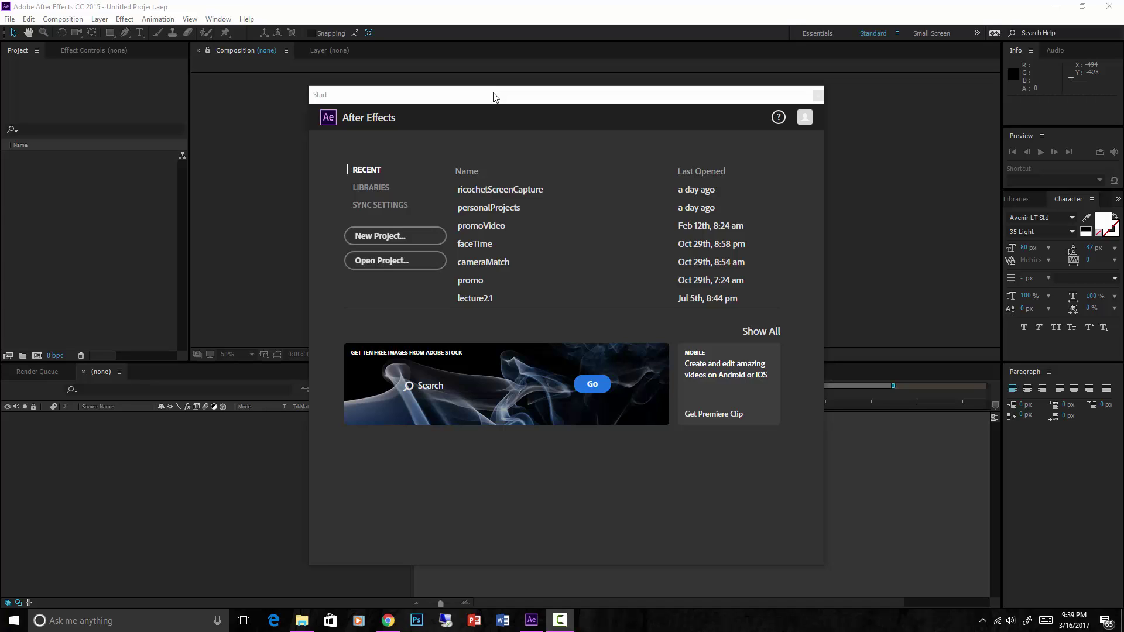
Create a new project and import Open_Field_Flyover.mp4 through Import > File.
click(395, 236)
right_click(100, 186)
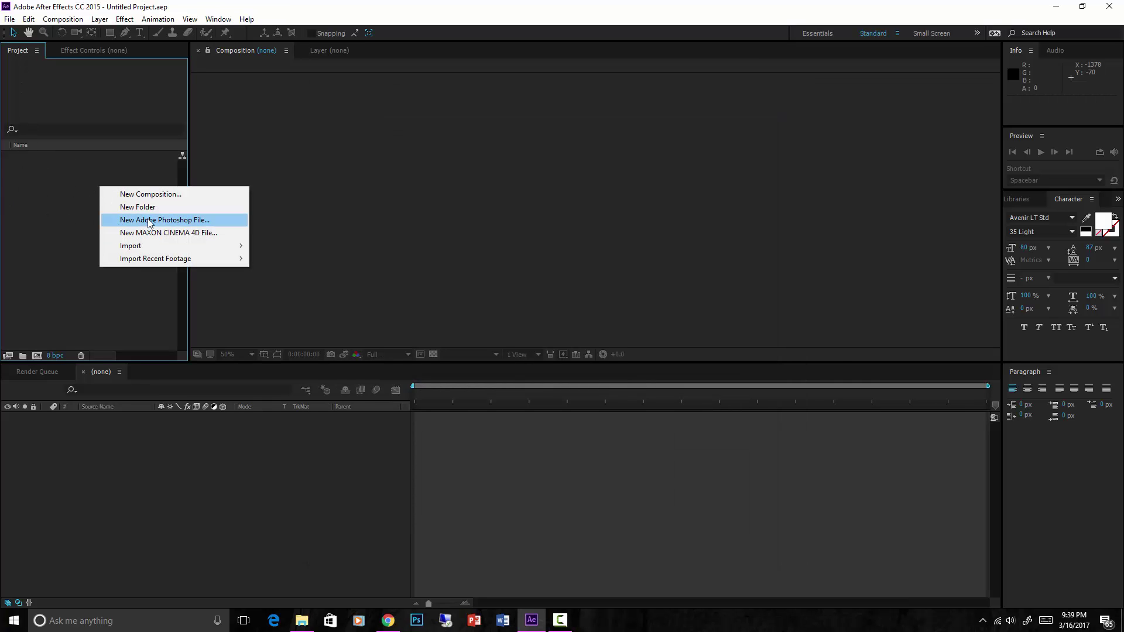
mouse_move(156, 246)
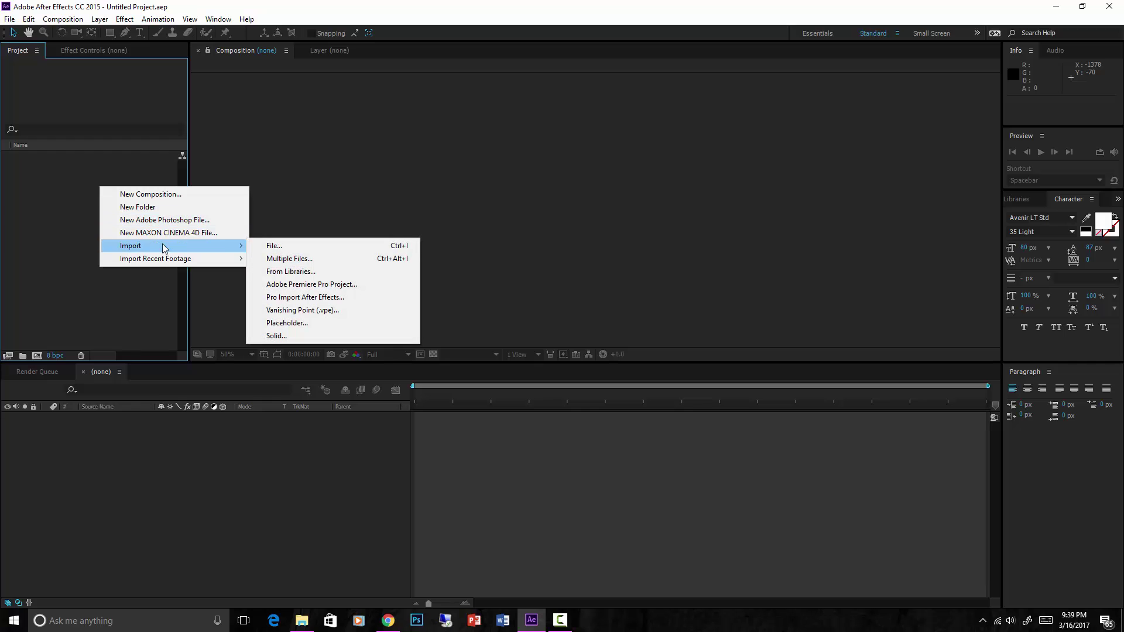
click(290, 245)
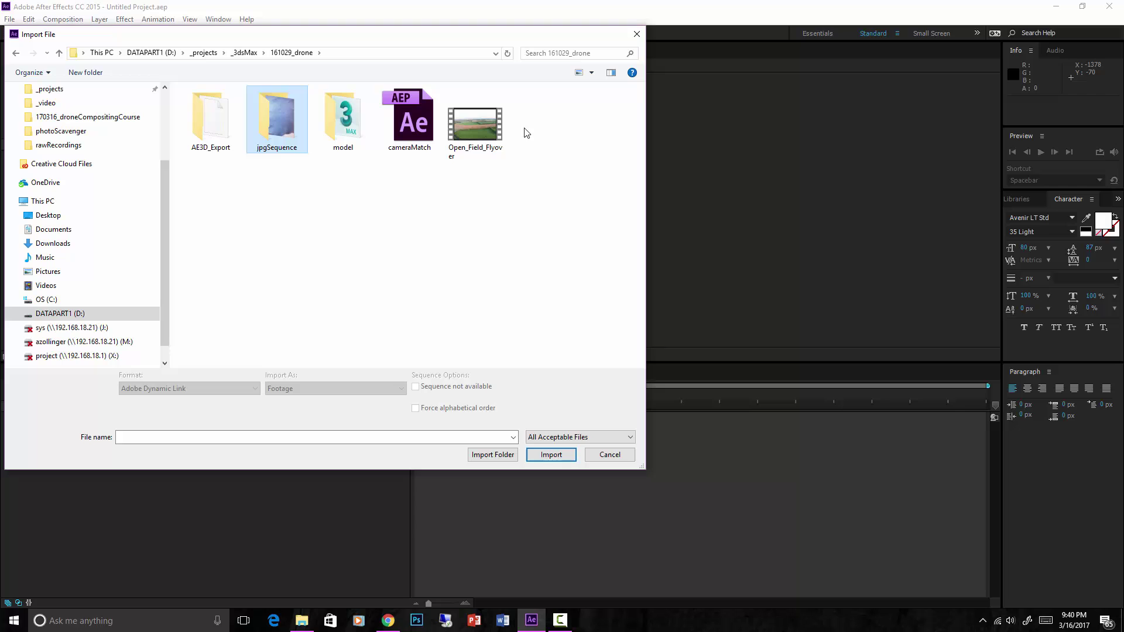
double_click(483, 126)
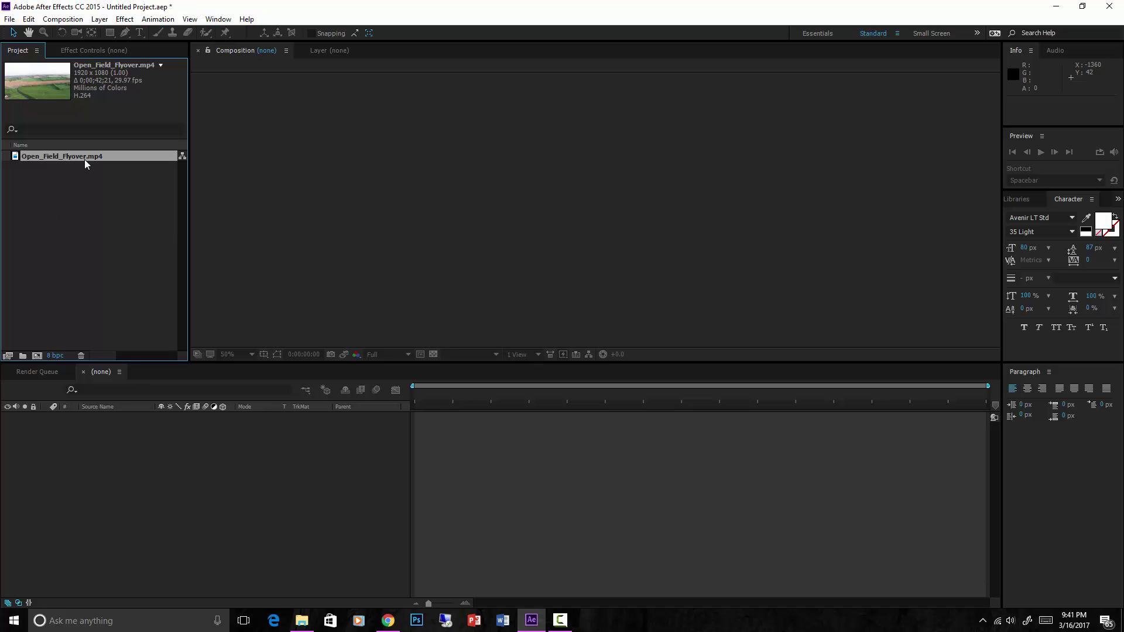
Build a composition from Open_Field_Flyover.mp4, preview the clip, return to frame 0 and select the layer.
drag(90, 155, 129, 439)
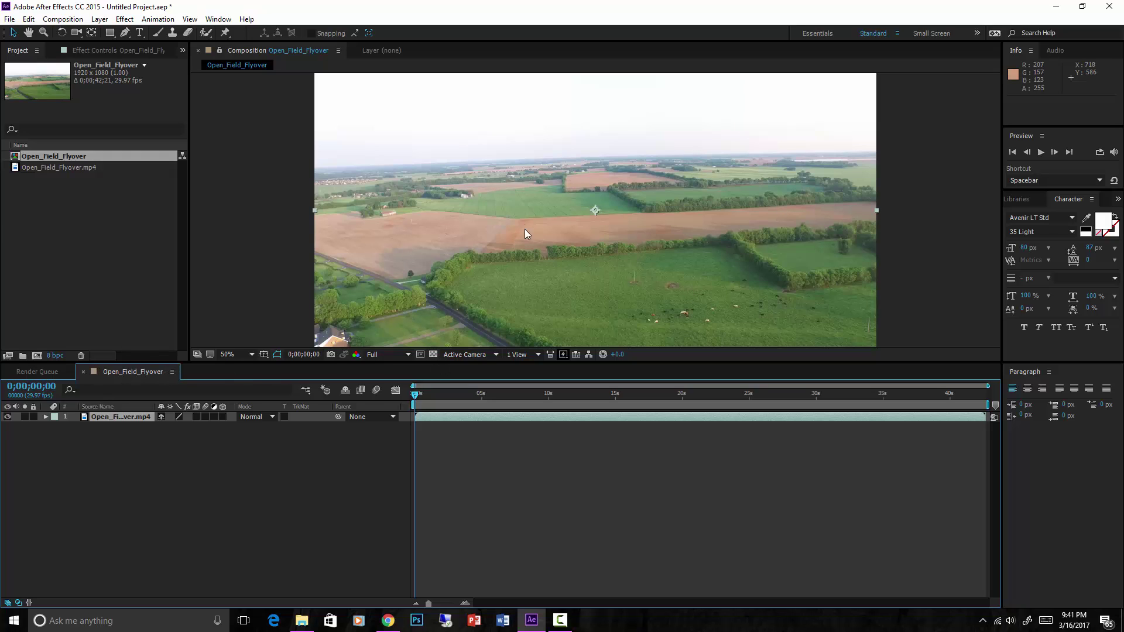
drag(417, 396, 346, 412)
key(space)
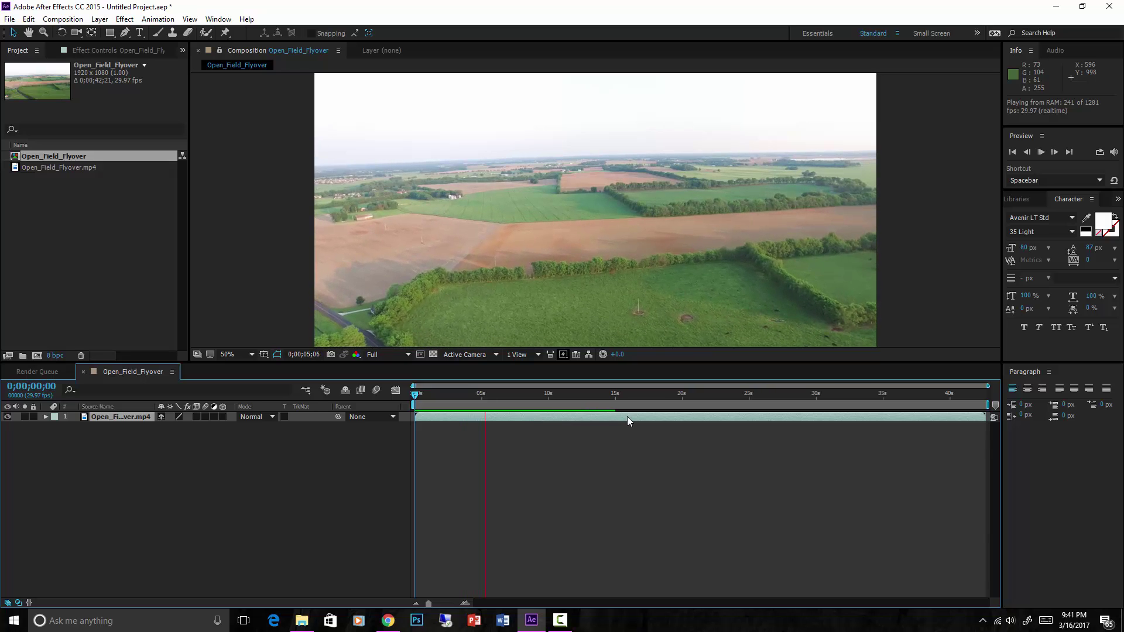
click(592, 396)
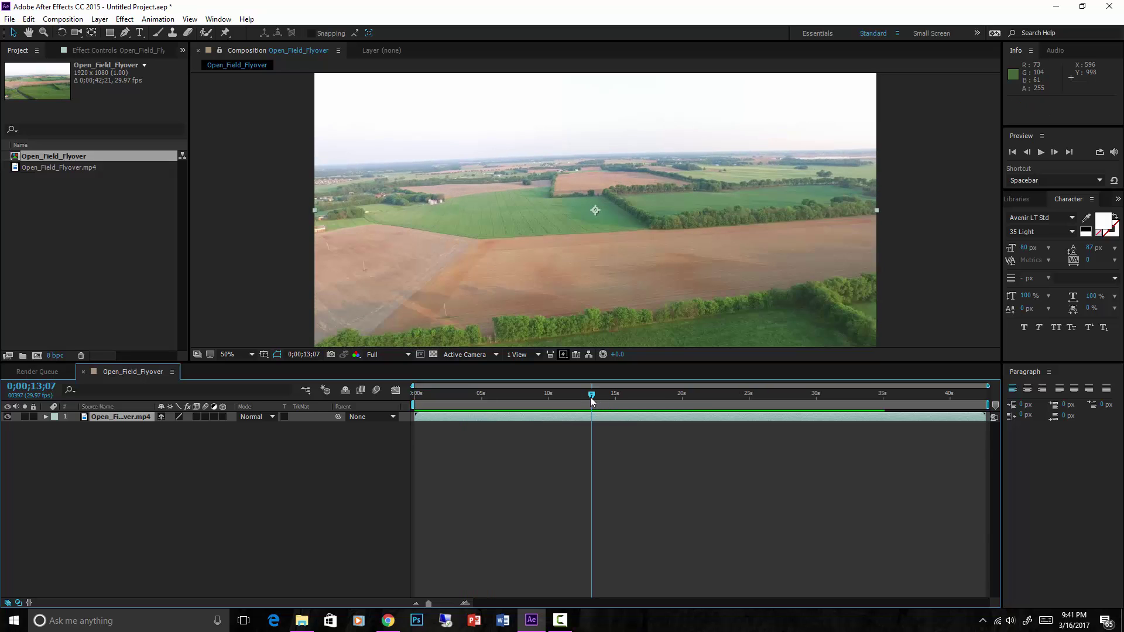
drag(592, 400, 345, 395)
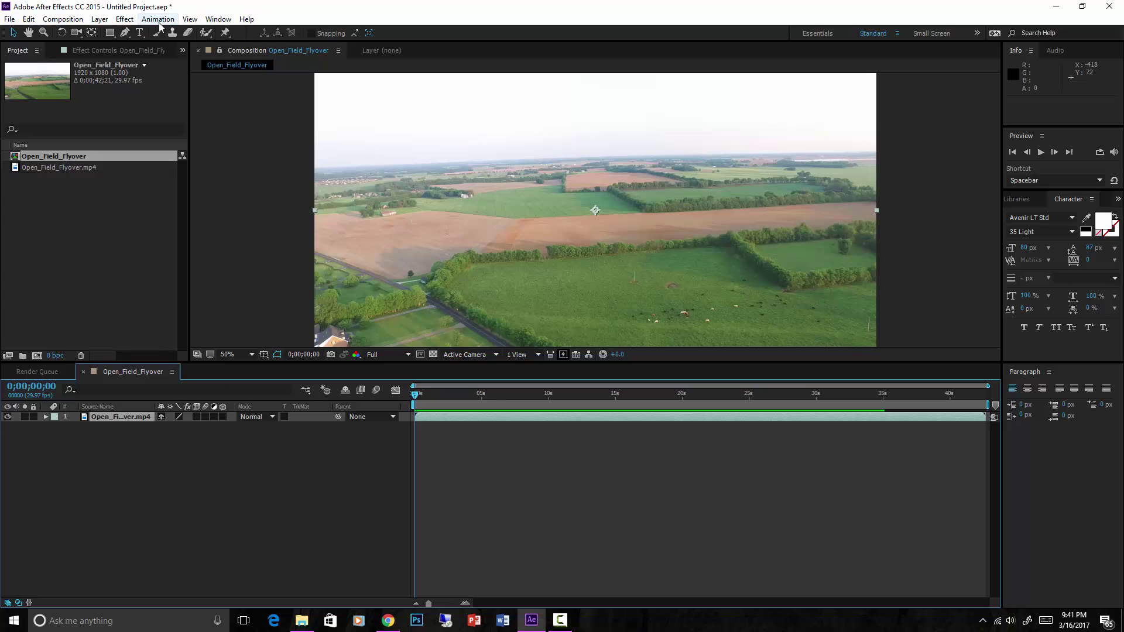
click(116, 423)
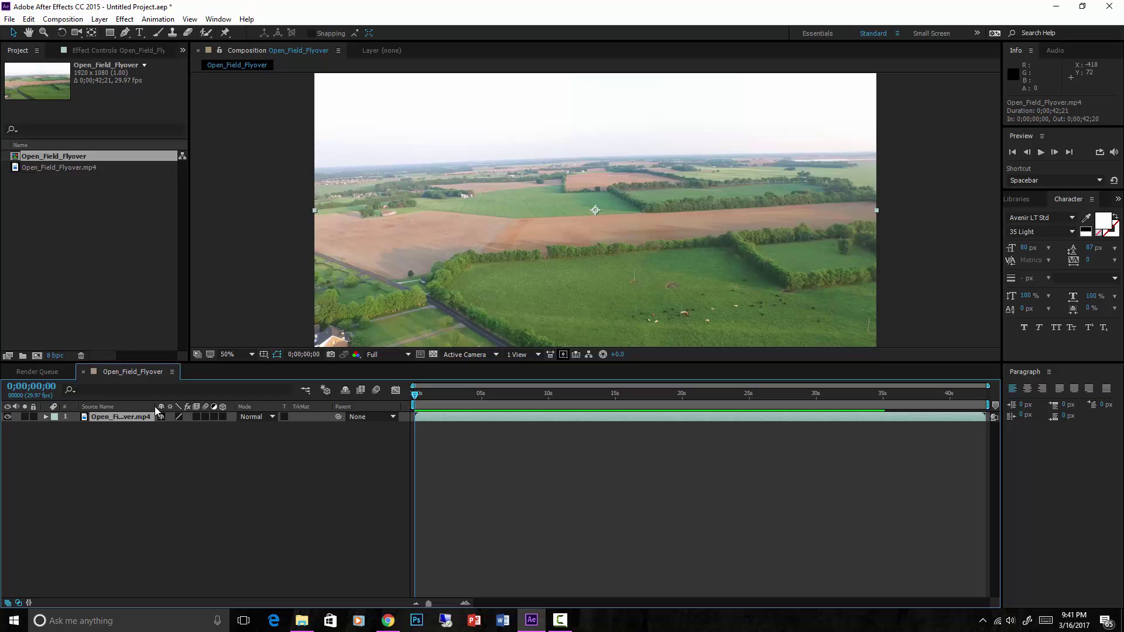
click(62, 20)
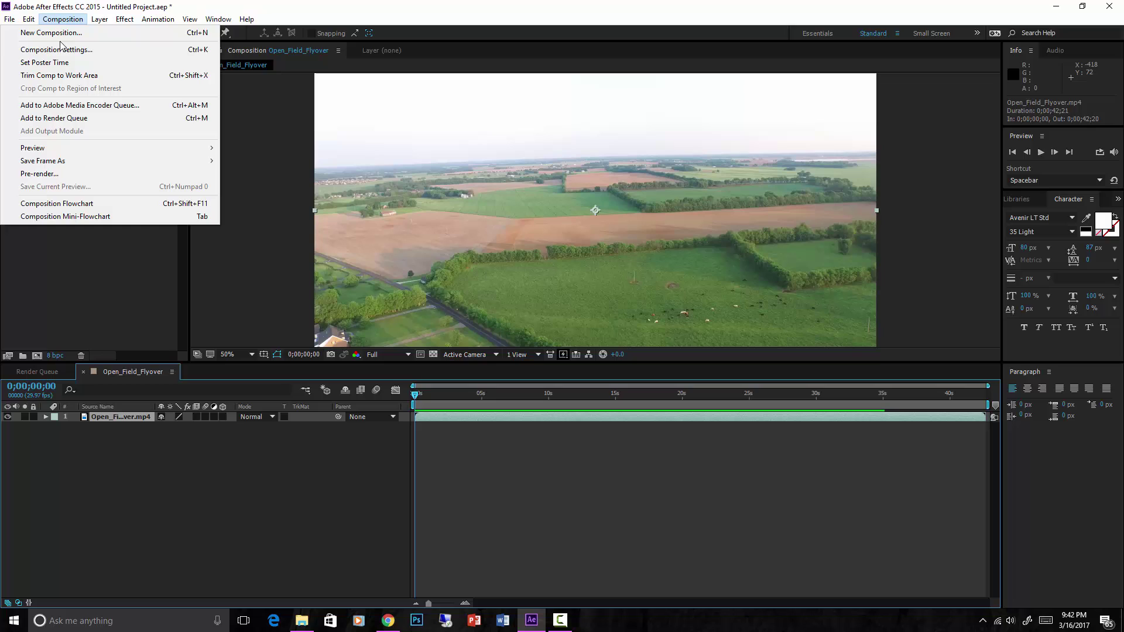
Add the Open_Field_Flyover composition to the Render Queue.
click(62, 119)
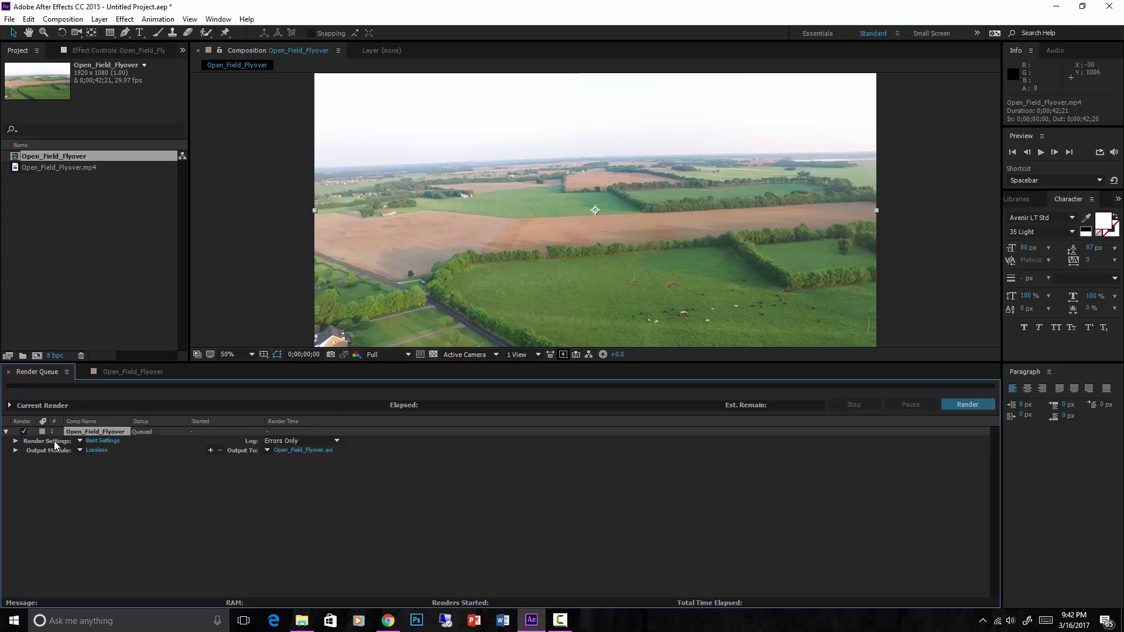
Switch the output module format from Lossless AVI to JPEG Sequence.
click(95, 450)
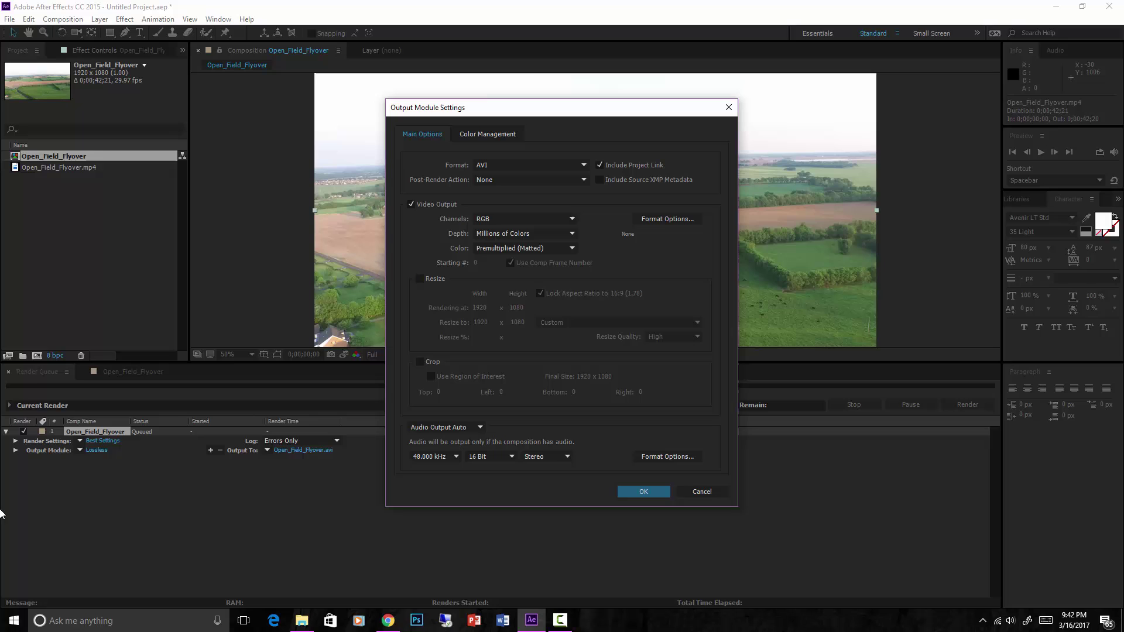
click(583, 166)
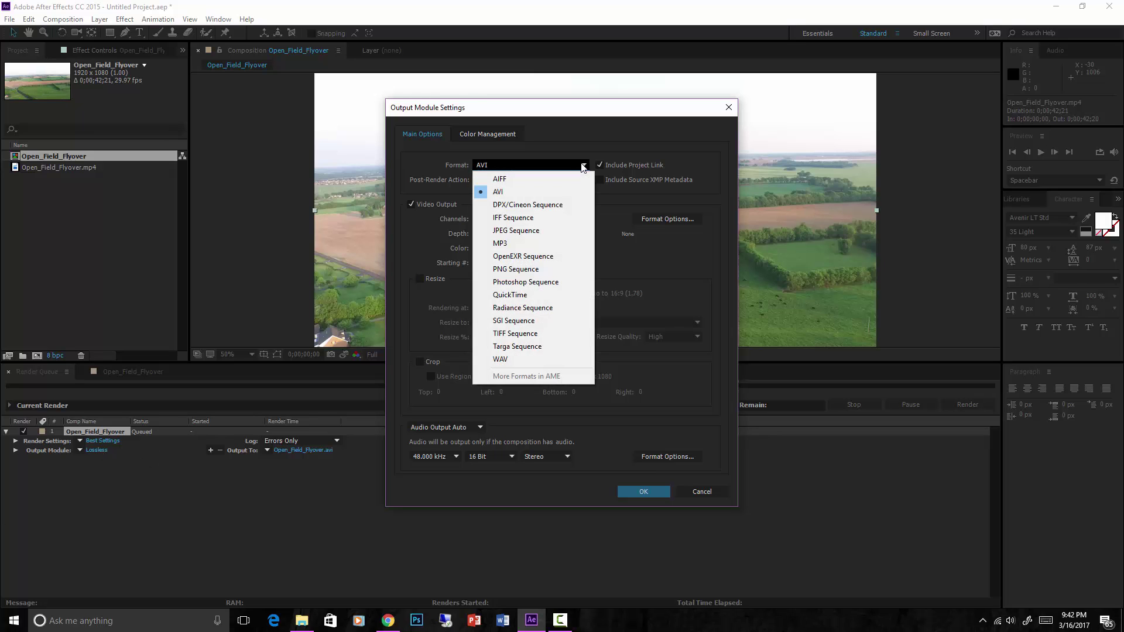
click(528, 231)
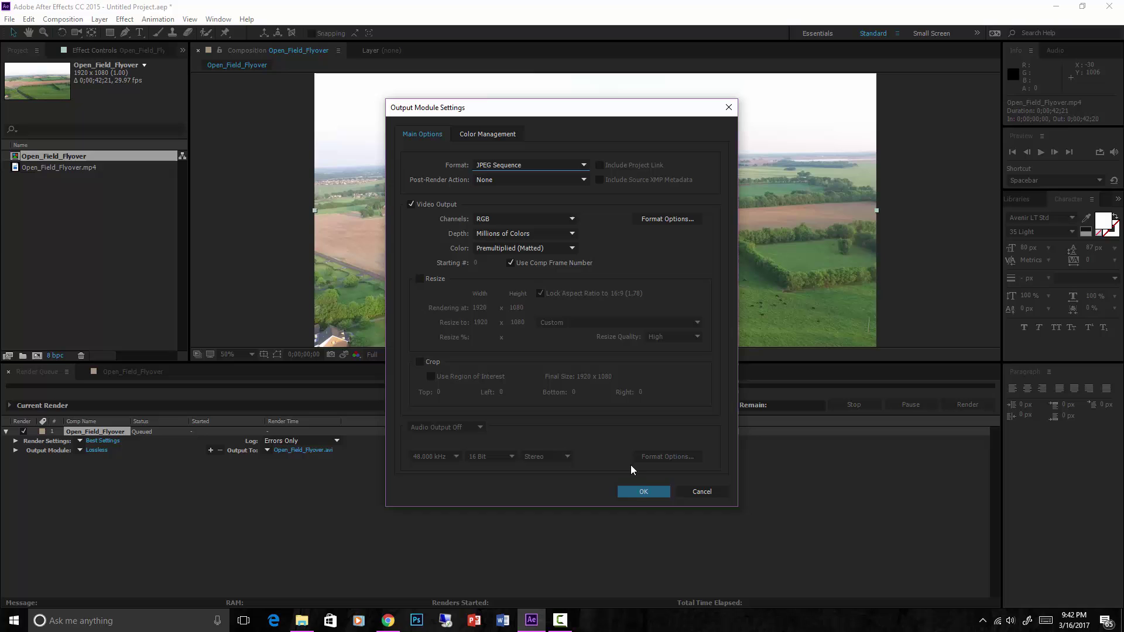
click(646, 490)
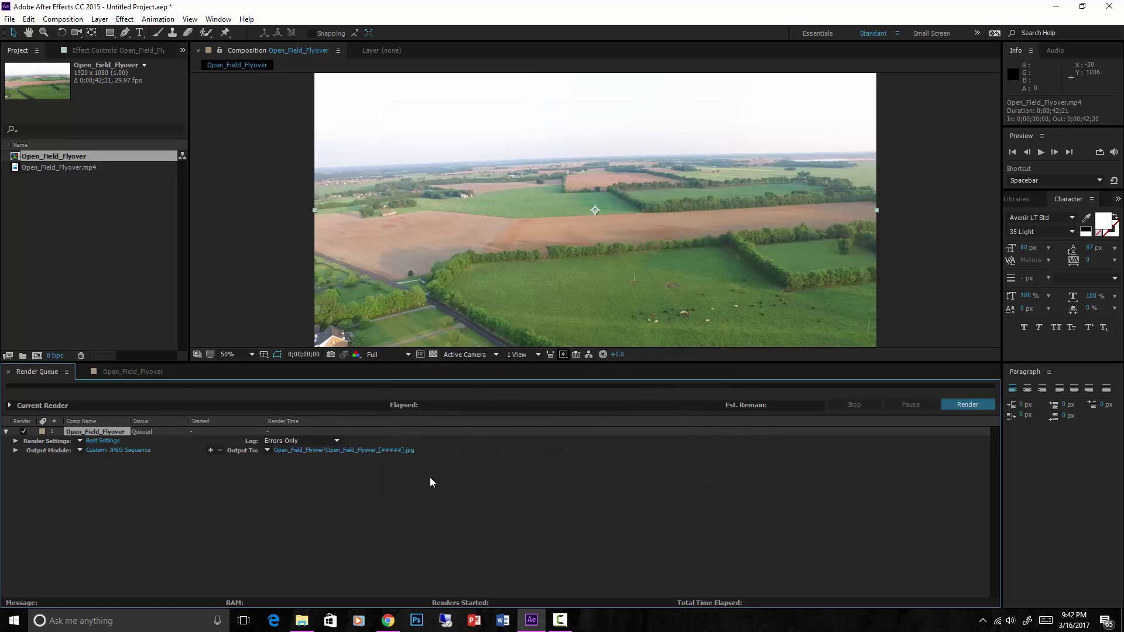
click(310, 449)
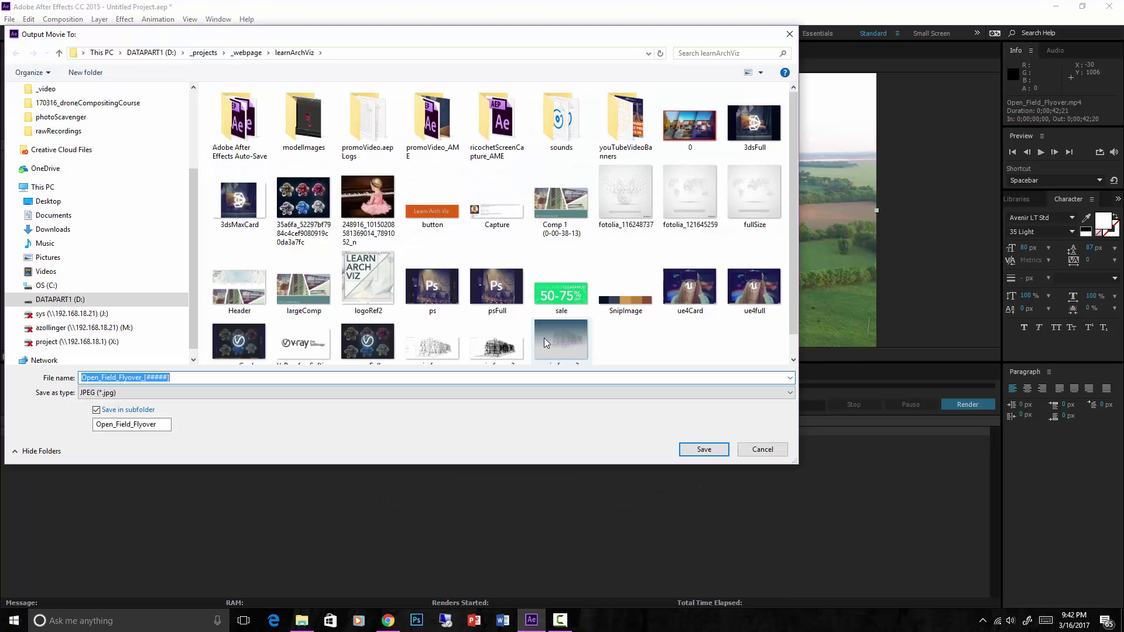
click(783, 454)
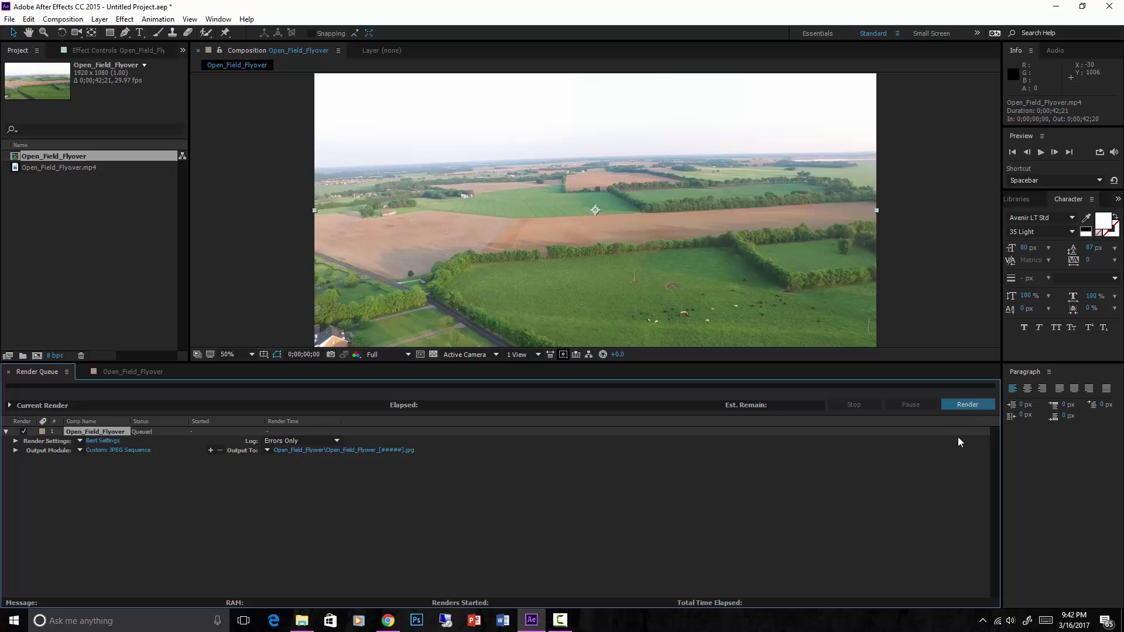
Render the queued composition to JPEG frames and stop it about 4 seconds in.
click(968, 404)
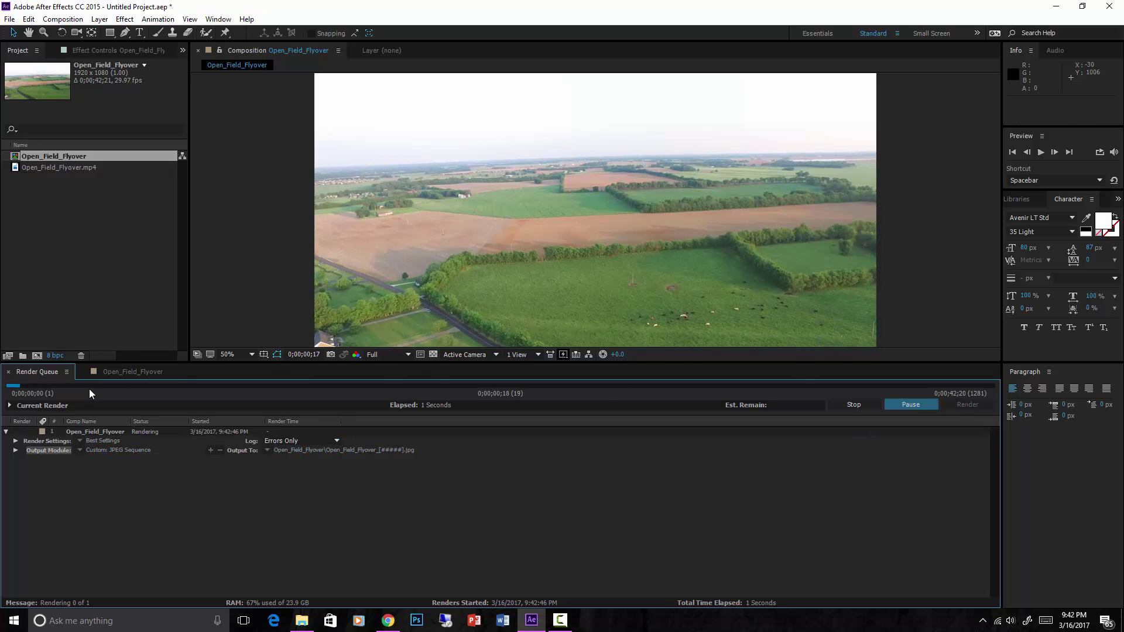
click(865, 404)
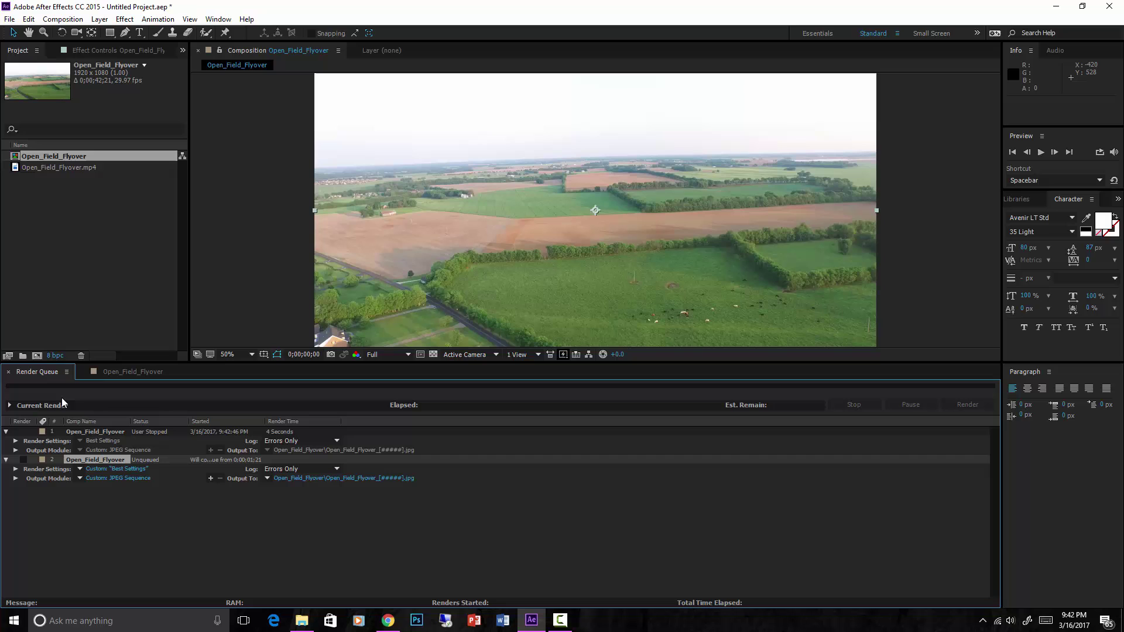
Close the Render Queue, scrub to about 38 seconds, and bring up Effects & Presets.
click(8, 373)
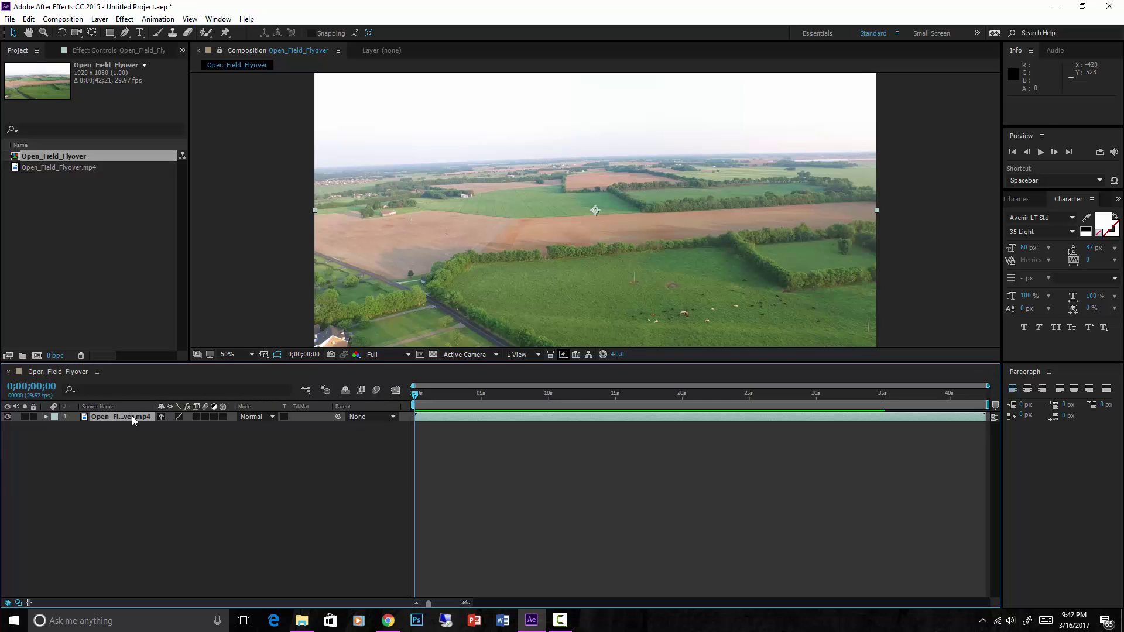
mouse_move(417, 397)
mouse_down()
mouse_move(1083, 423)
mouse_move(409, 415)
mouse_move(402, 405)
mouse_up()
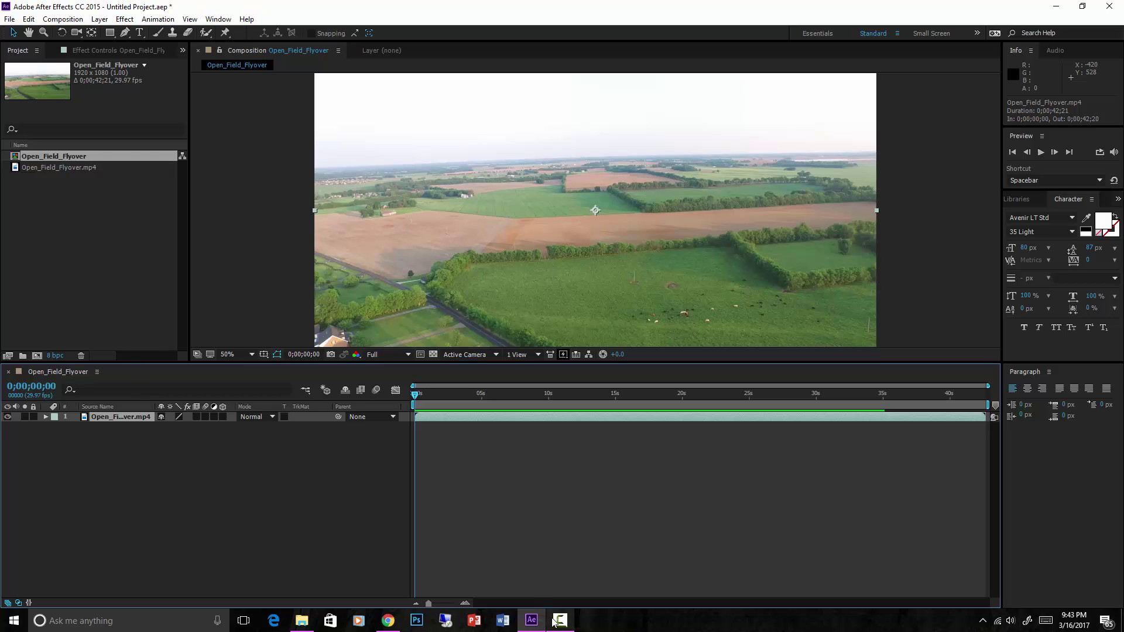
mouse_move(560, 620)
click(1016, 199)
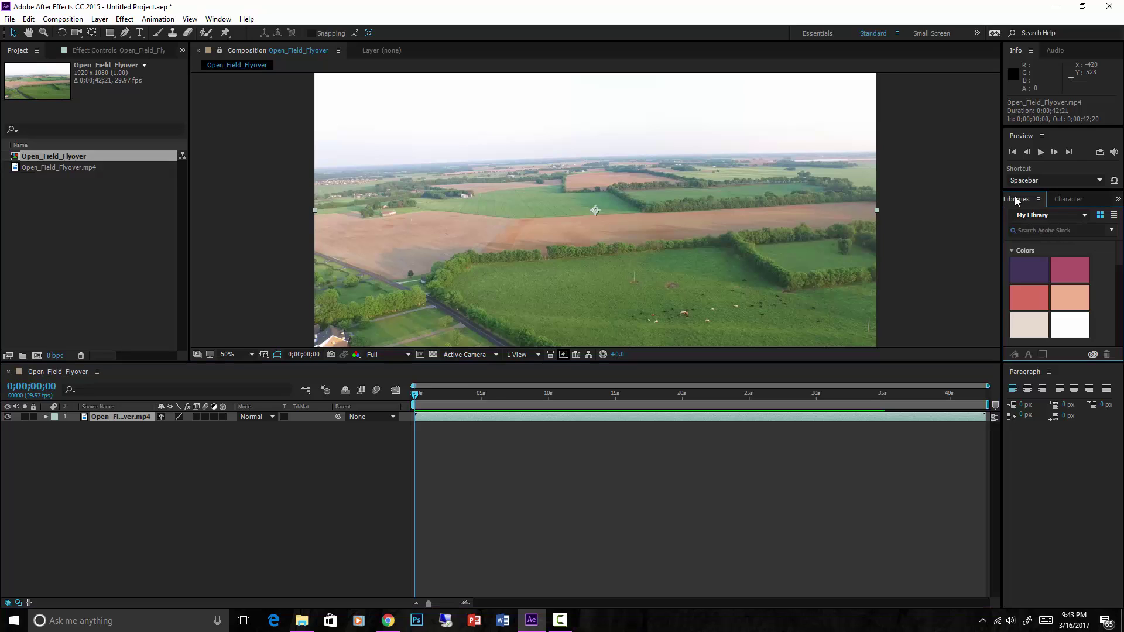
click(1081, 200)
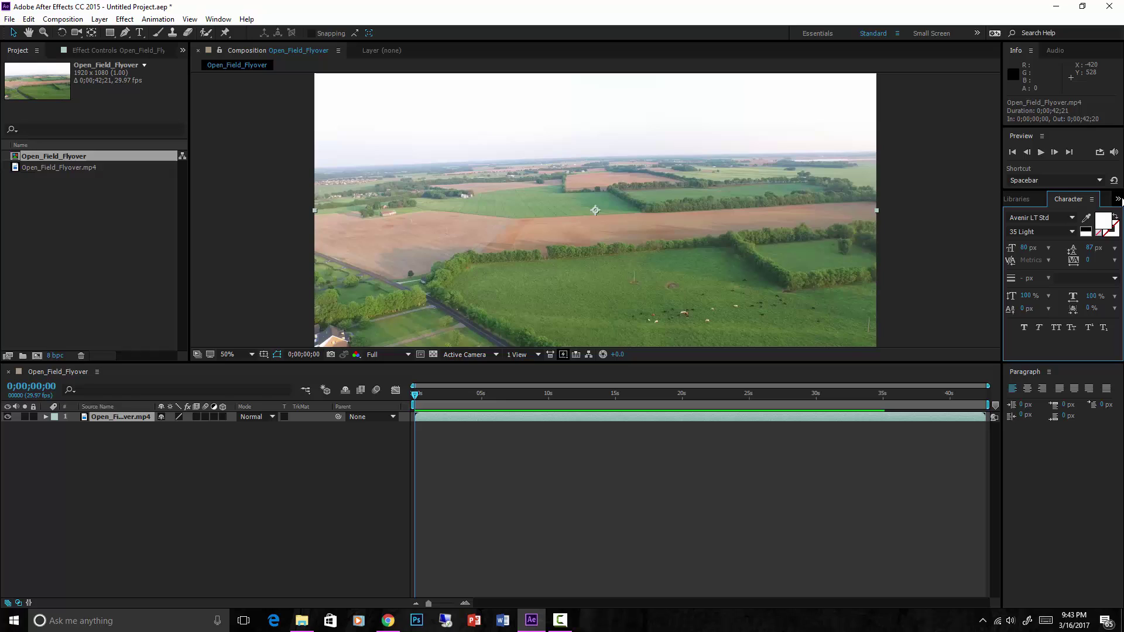
click(1118, 200)
Search '3d cam' and drag 3D Camera Tracker onto the flyover footage in the viewer.
click(1072, 212)
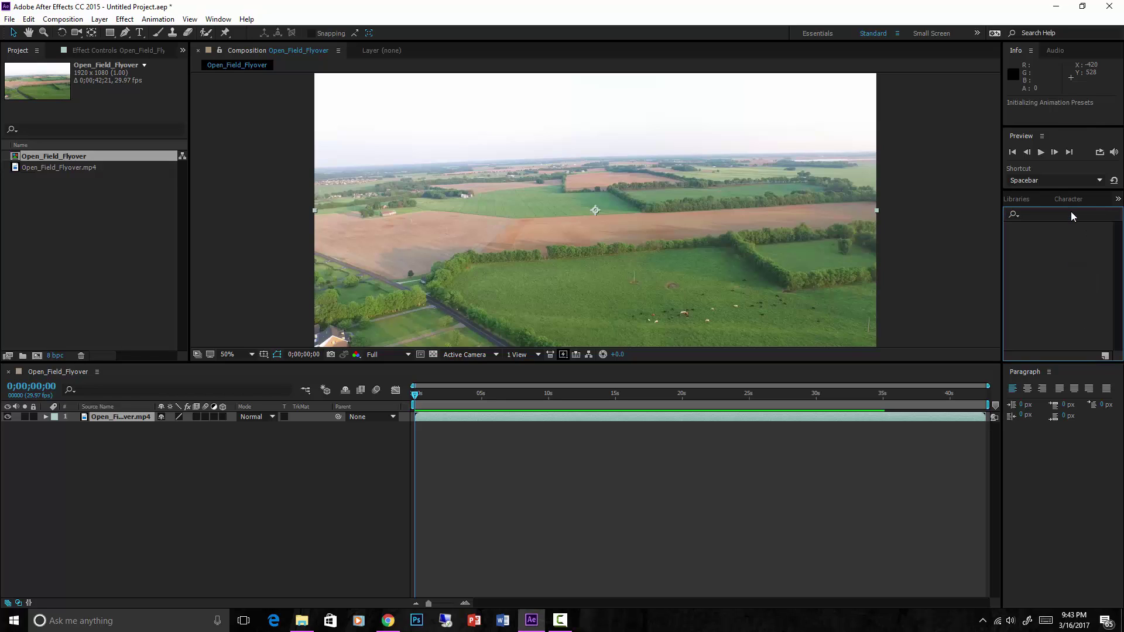
click(1036, 215)
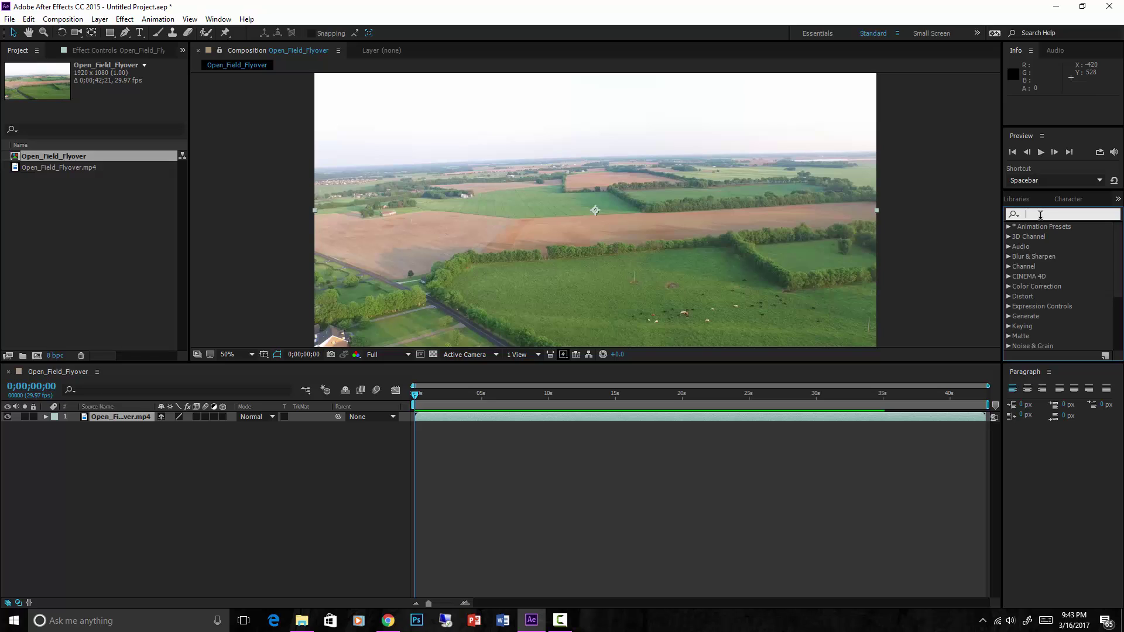
text(3d cam)
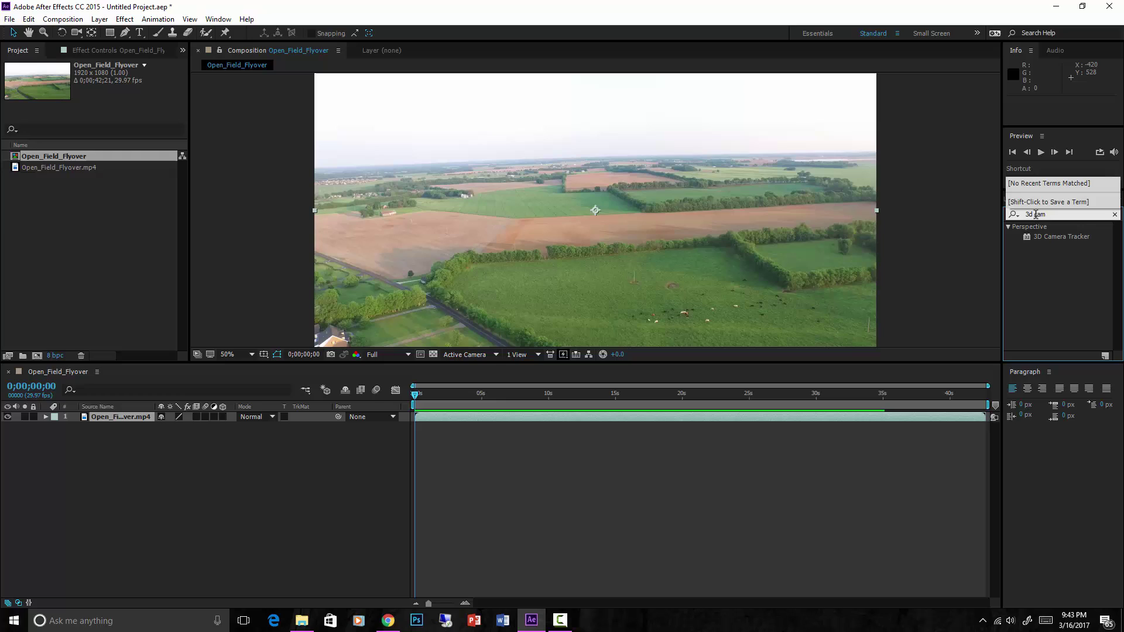
click(1063, 238)
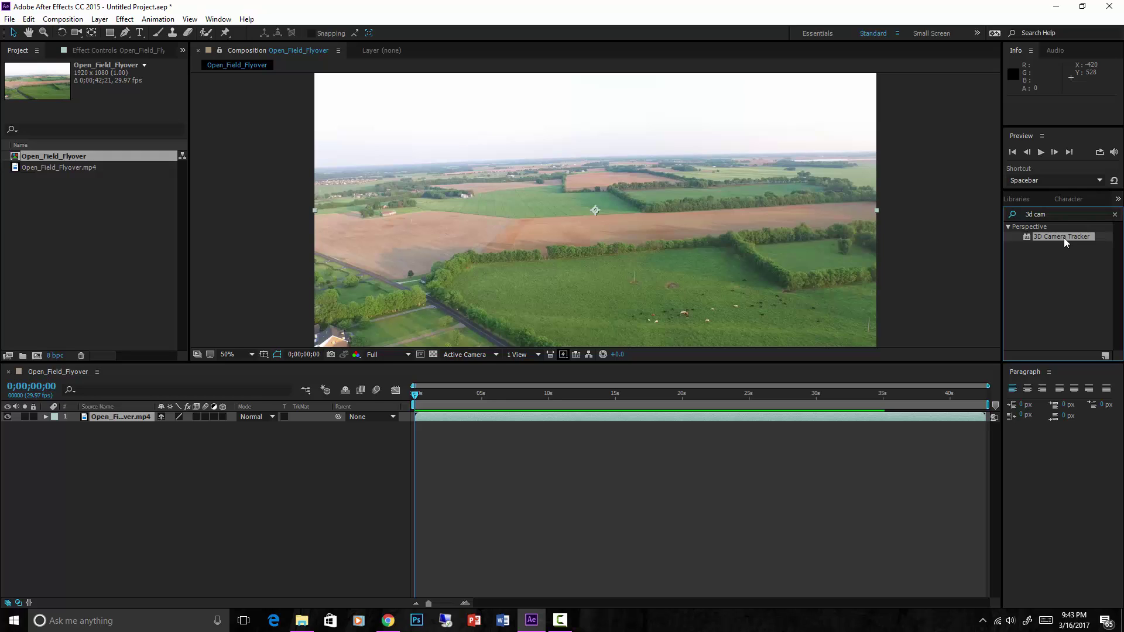
drag(1063, 237, 641, 249)
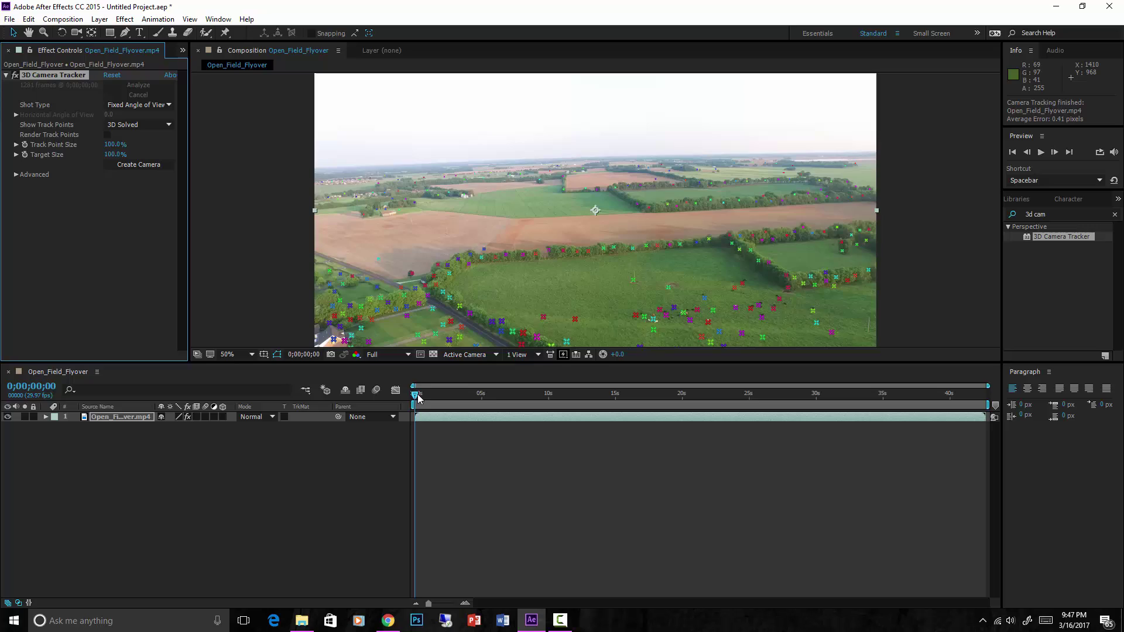
Scrub the playhead forward to about 0;00;24;16, showing track points across the field.
drag(415, 403, 738, 397)
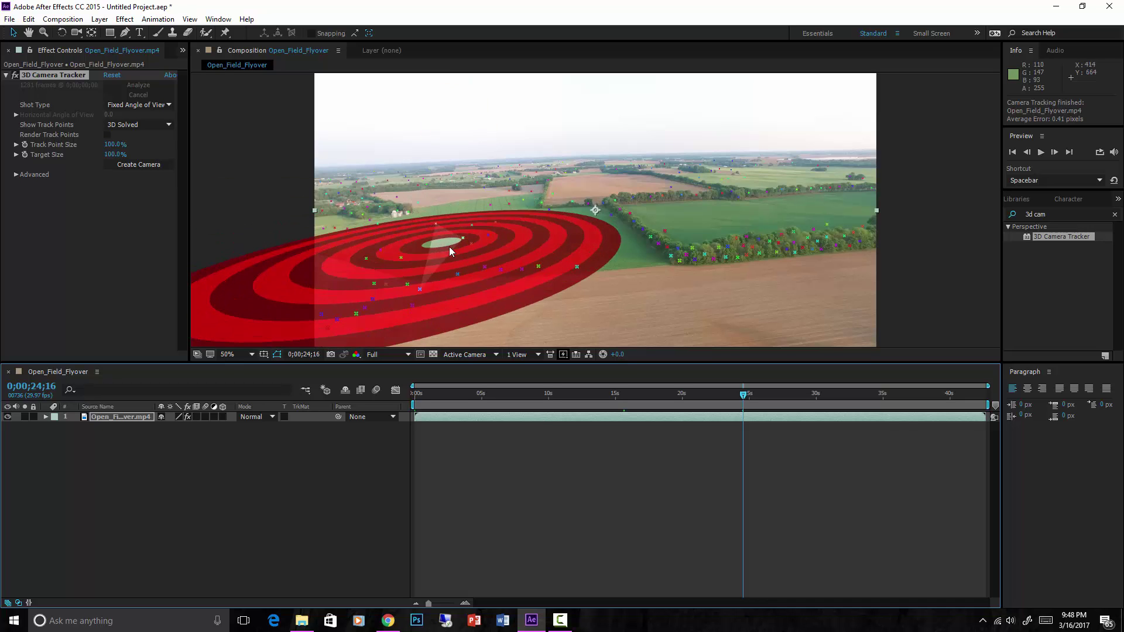
Create Text and Camera from a ground track point, then scrub the shot to confirm tracking.
right_click(539, 267)
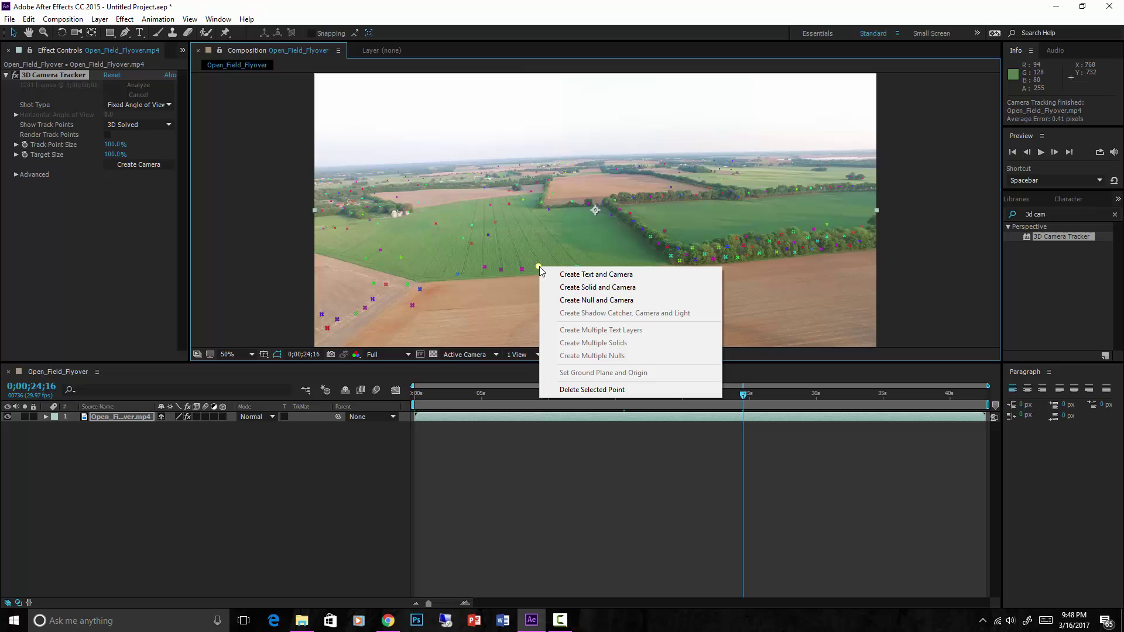
click(575, 275)
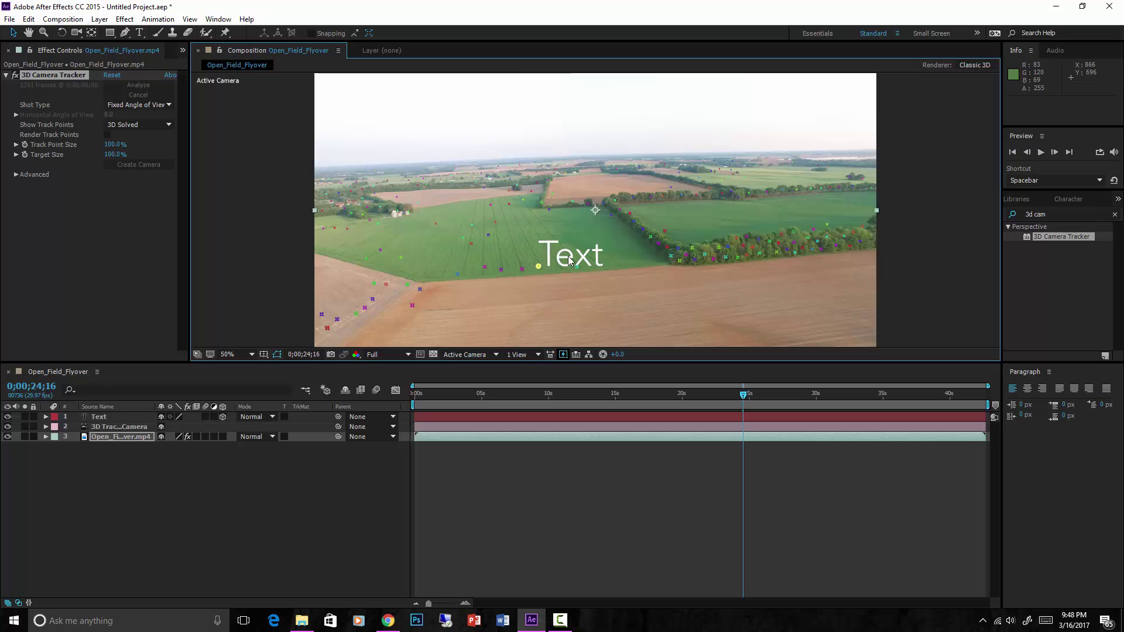
click(744, 396)
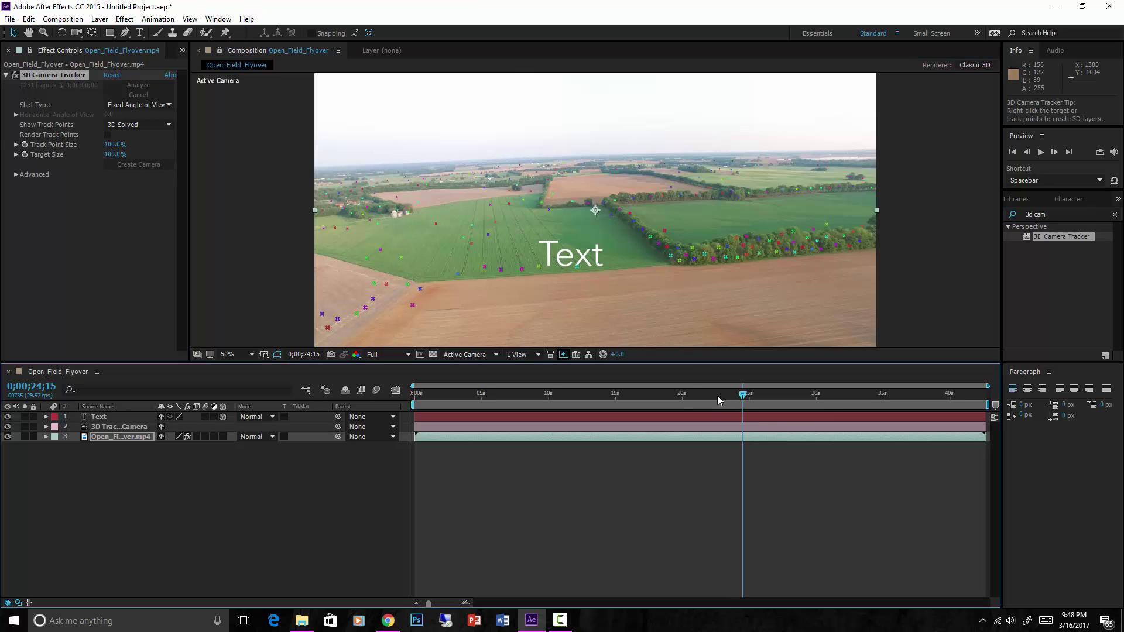
drag(717, 395, 684, 410)
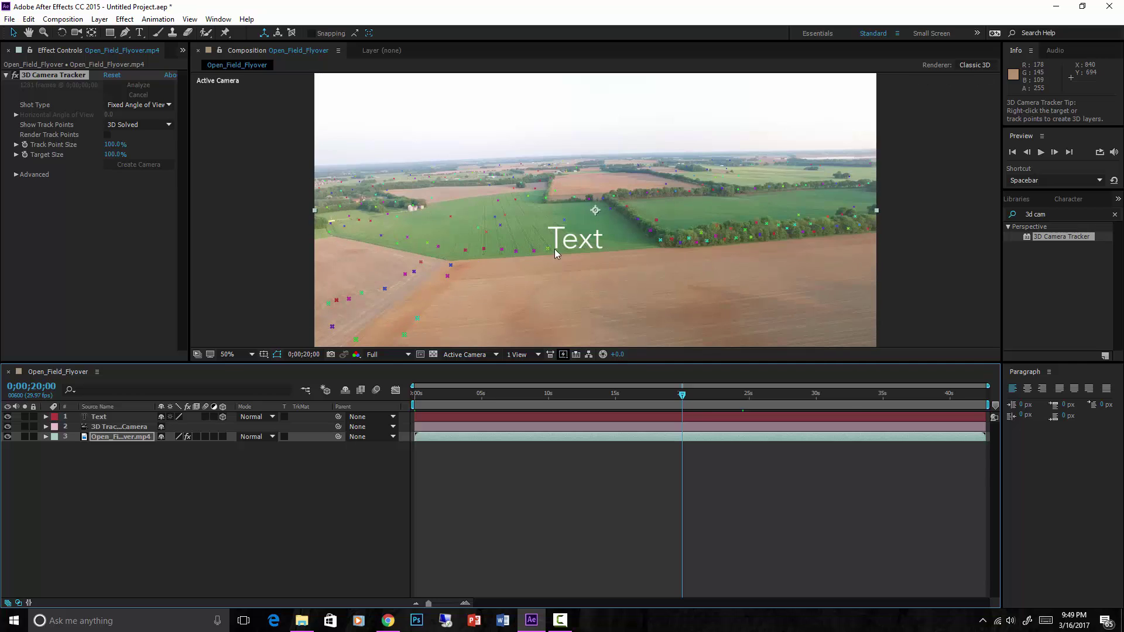
mouse_move(584, 244)
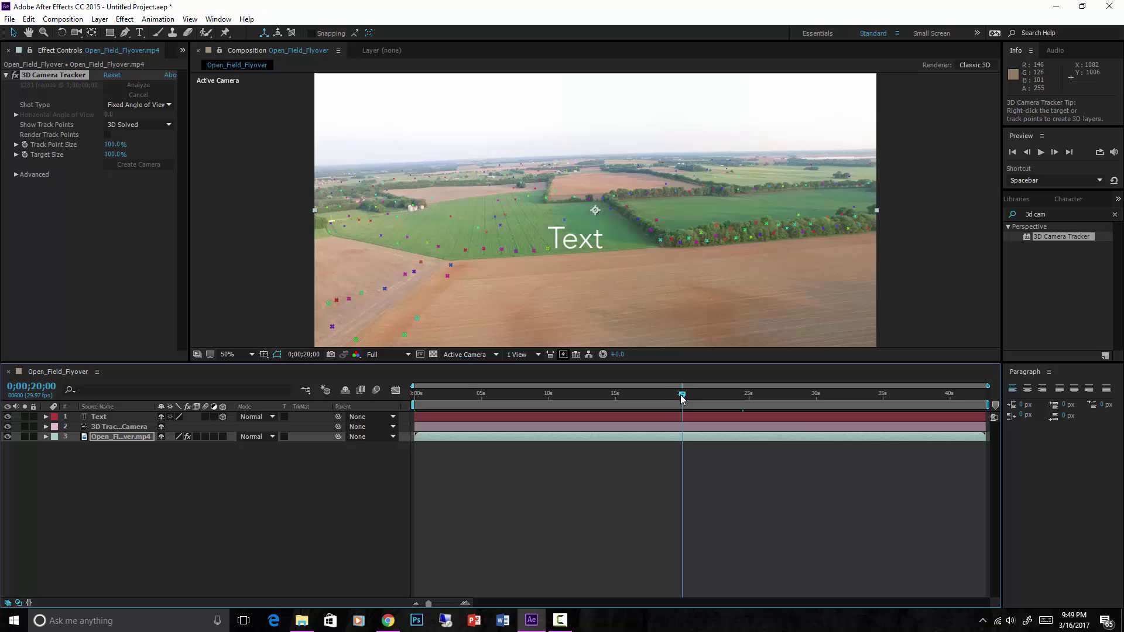
drag(682, 398, 796, 419)
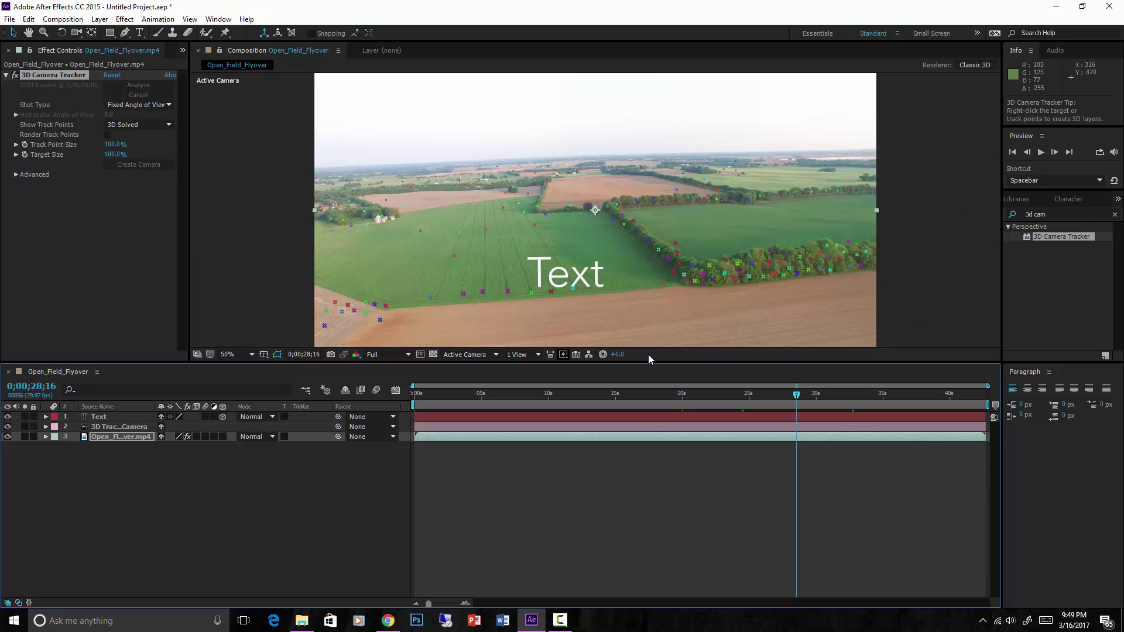
drag(795, 395, 367, 399)
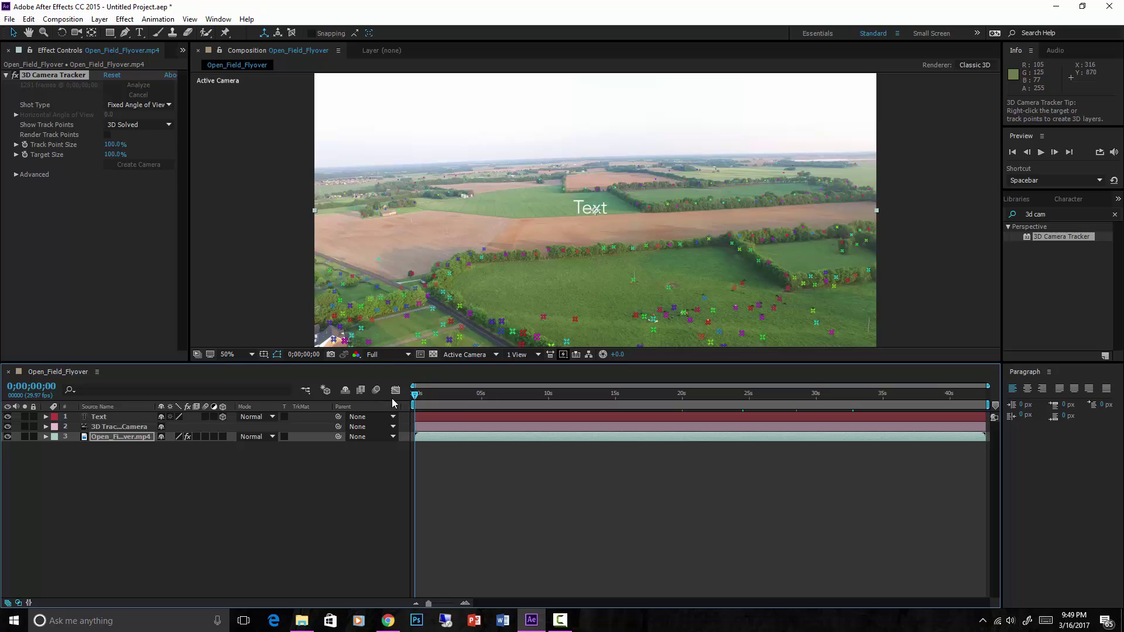
Play and stop a preview to confirm the Text stays on the field through 0;00;33;26.
key(space)
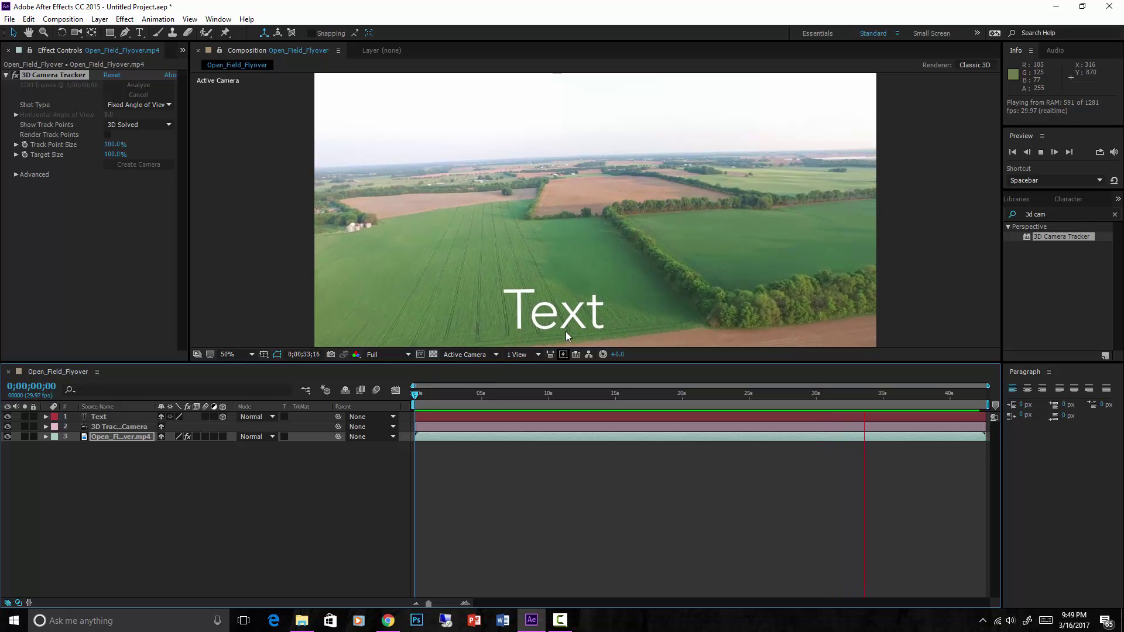
key(space)
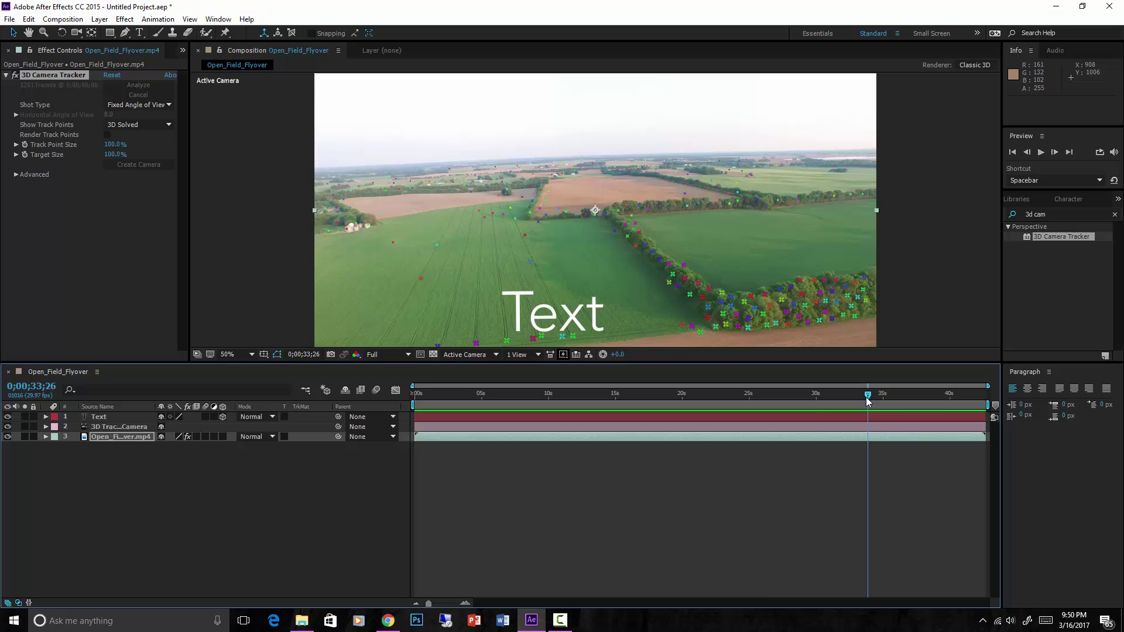
At frame 25;18, scale the Text layer down to about 62% by 52%.
drag(867, 397, 753, 406)
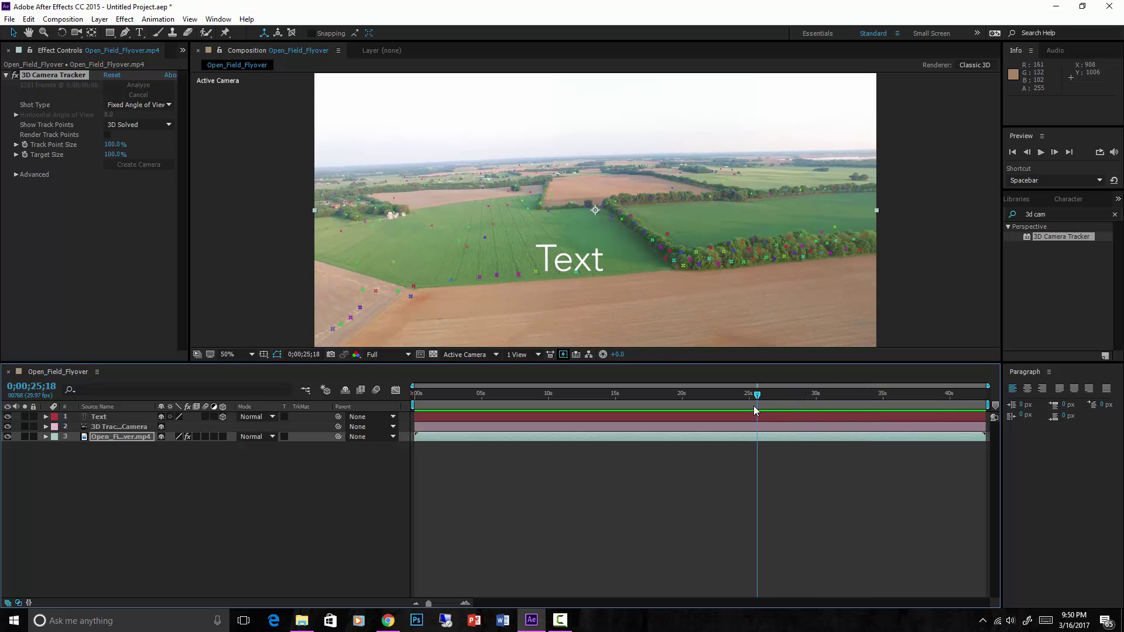
click(587, 270)
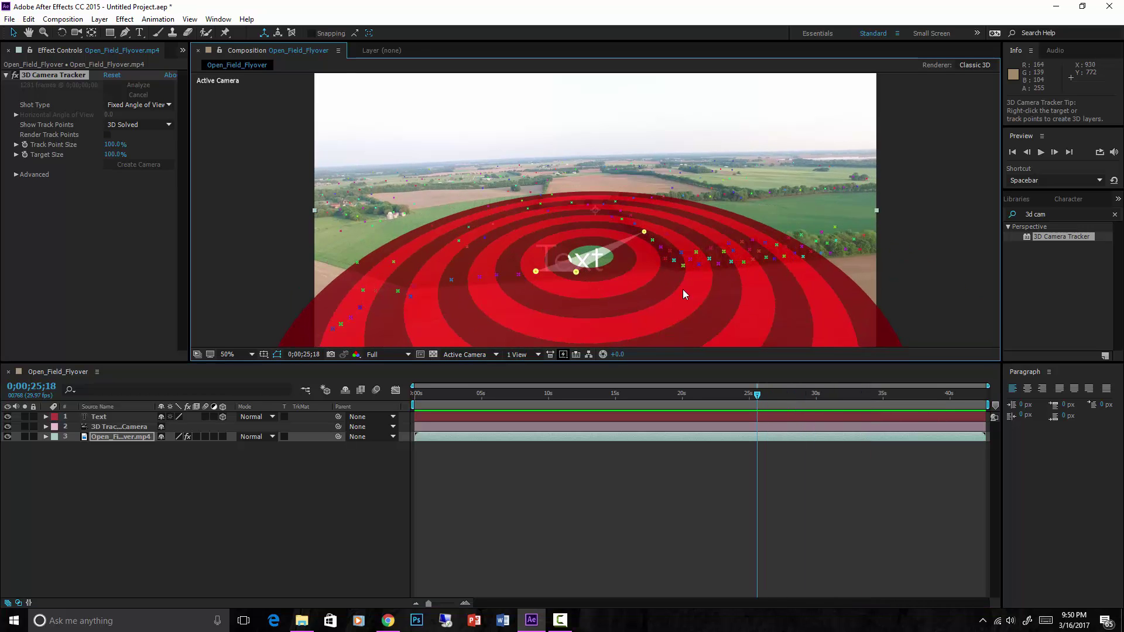
click(118, 418)
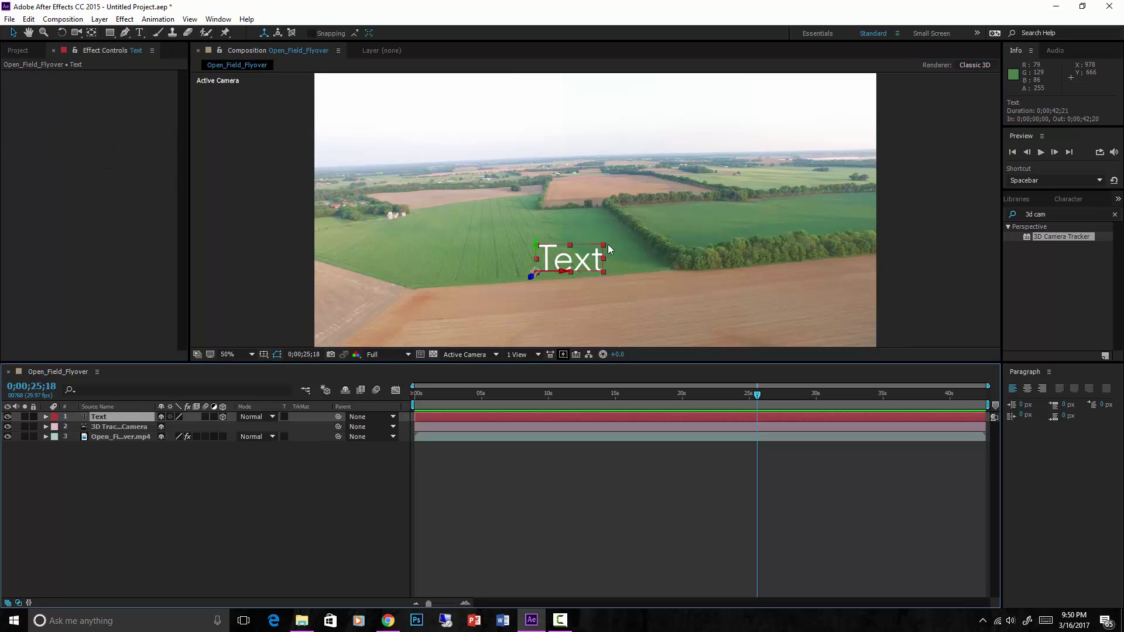
drag(604, 248, 572, 258)
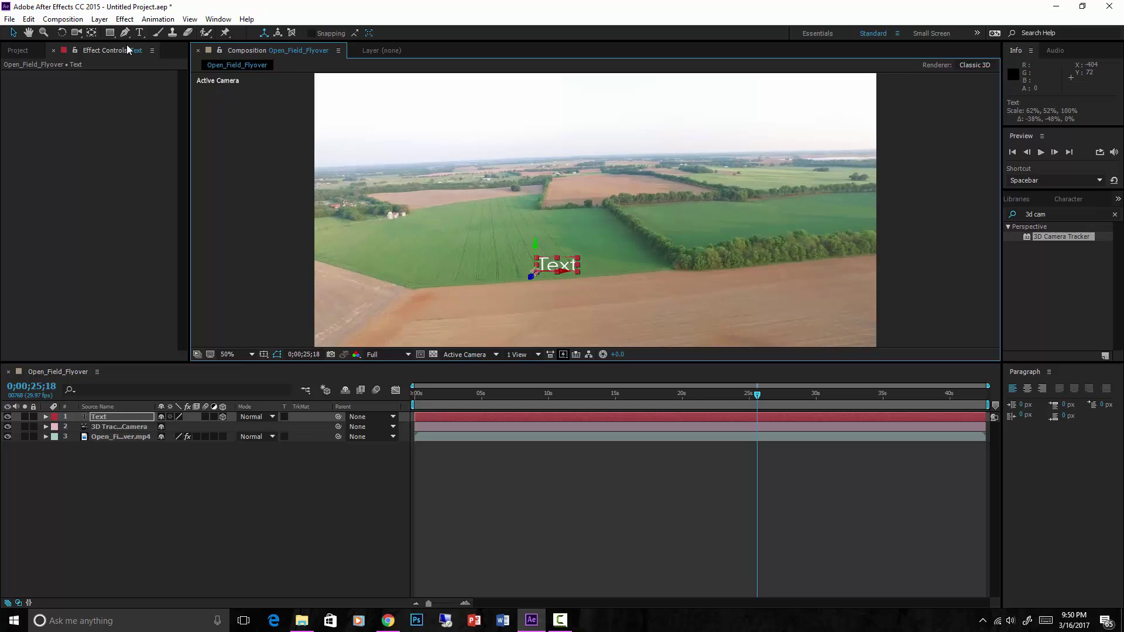
Rotate the Text layer to Orientation 0.1°, 337.9°, 269.6° so it stands sideways.
click(62, 34)
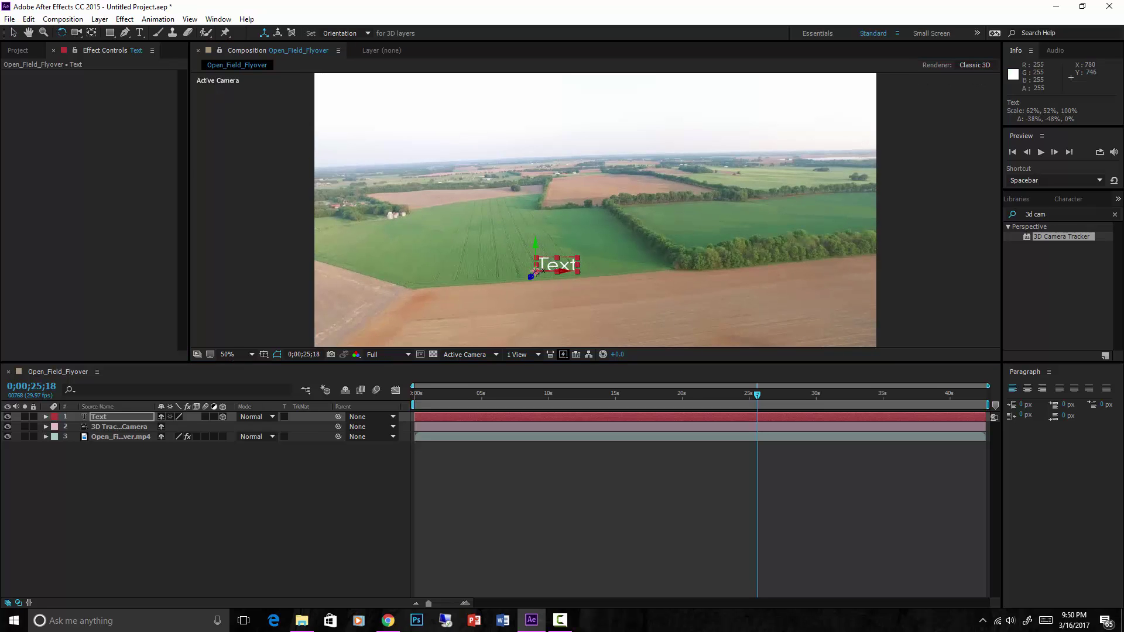
drag(554, 279, 526, 282)
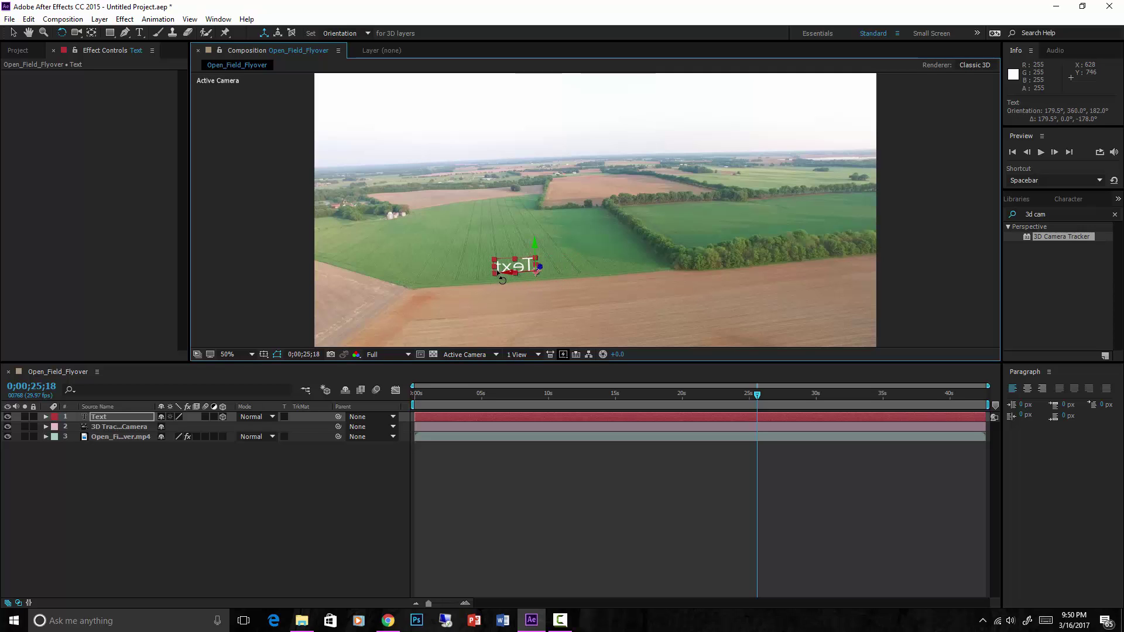
drag(502, 279, 555, 251)
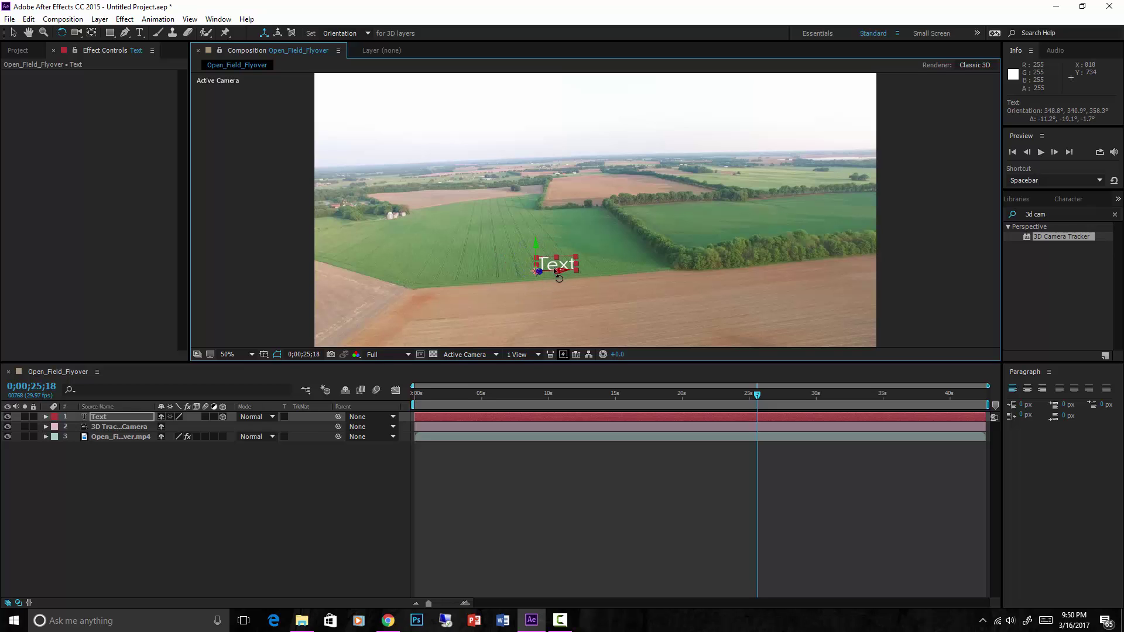
drag(564, 278, 556, 271)
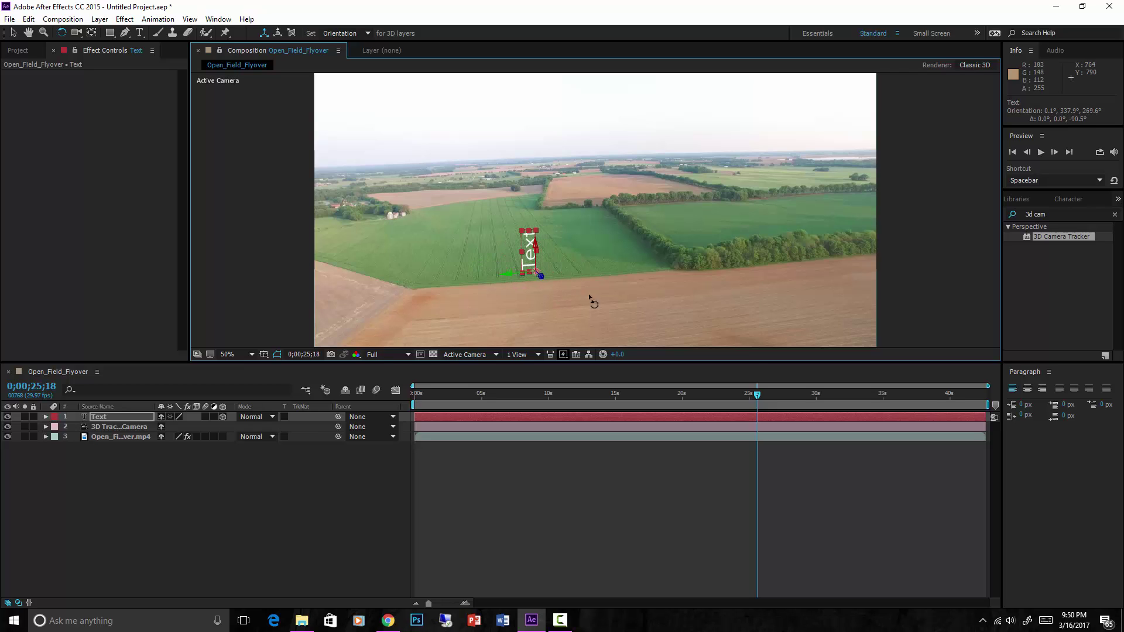
drag(757, 400, 564, 396)
Play the preview from 0;00;11;01 to about 0;00;22;03 to check the upright Text stays locked.
key(space)
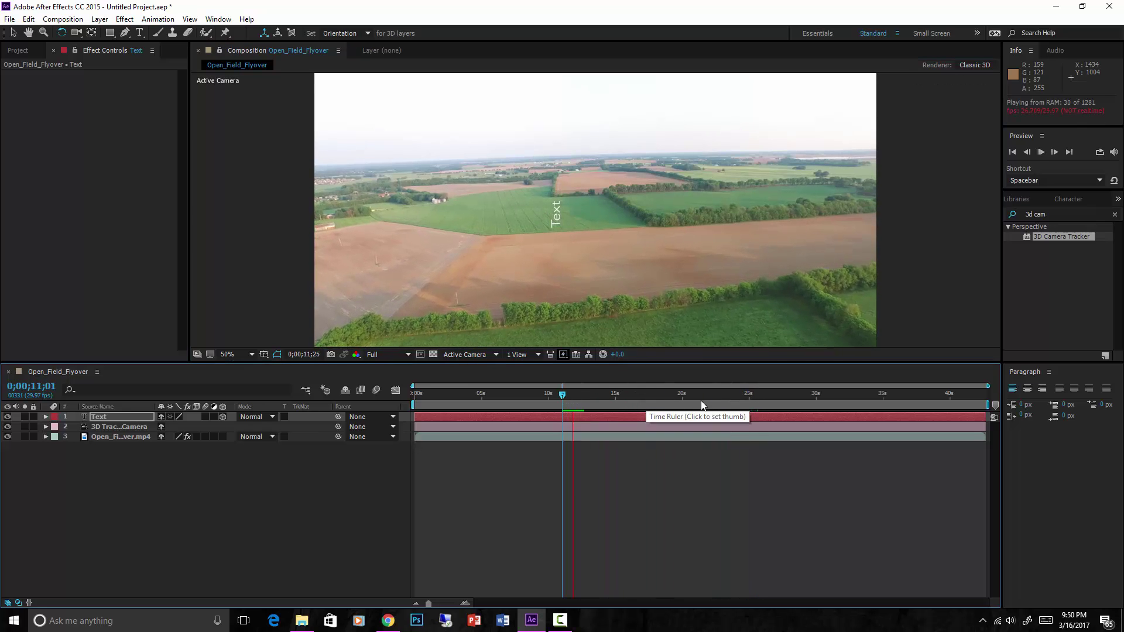